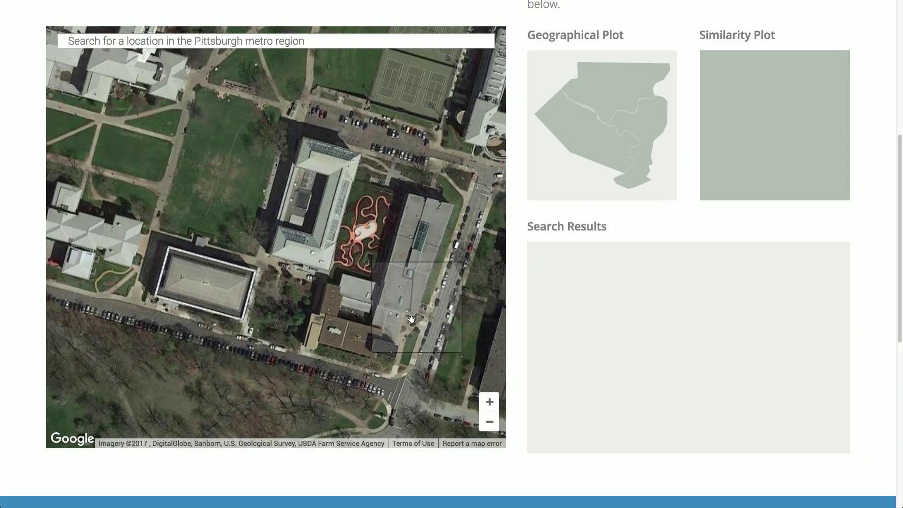
# - Search for Pittsburgh tiles similar to the Carnegie Mellon tennis courts
pyautogui.moveTo(282, 186); pyautogui.dragTo(181, 267)
pyautogui.moveTo(174, 221); pyautogui.dragTo(191, 233)
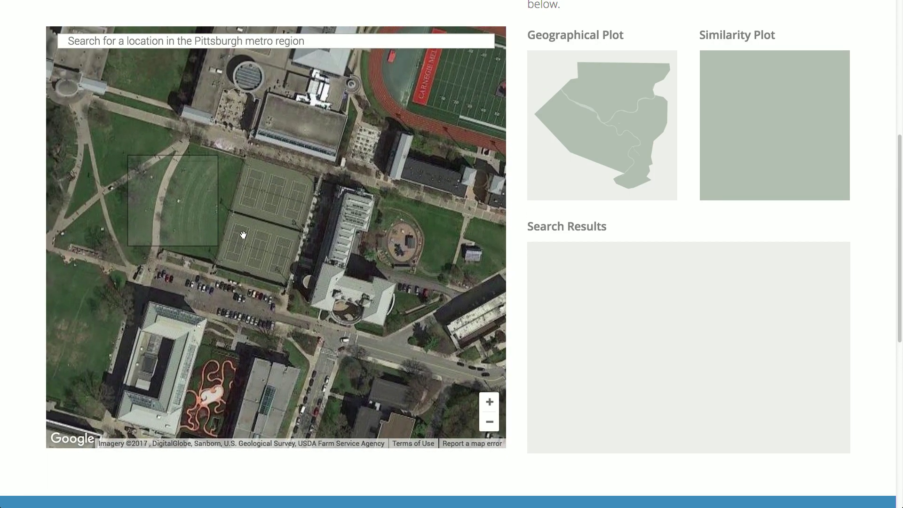
pyautogui.click(274, 206)
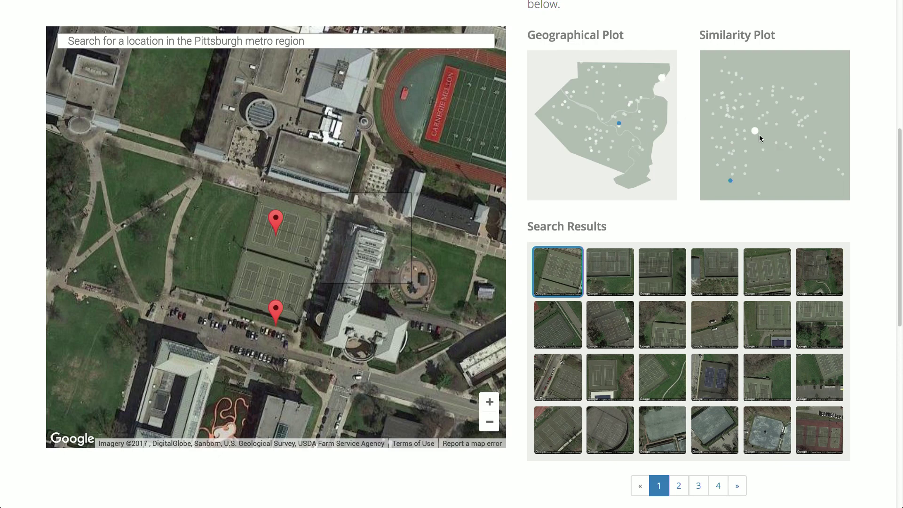
# - View the second to fifth court matches, then centre the map on the stadium's football field
pyautogui.click(617, 276)
pyautogui.click(654, 274)
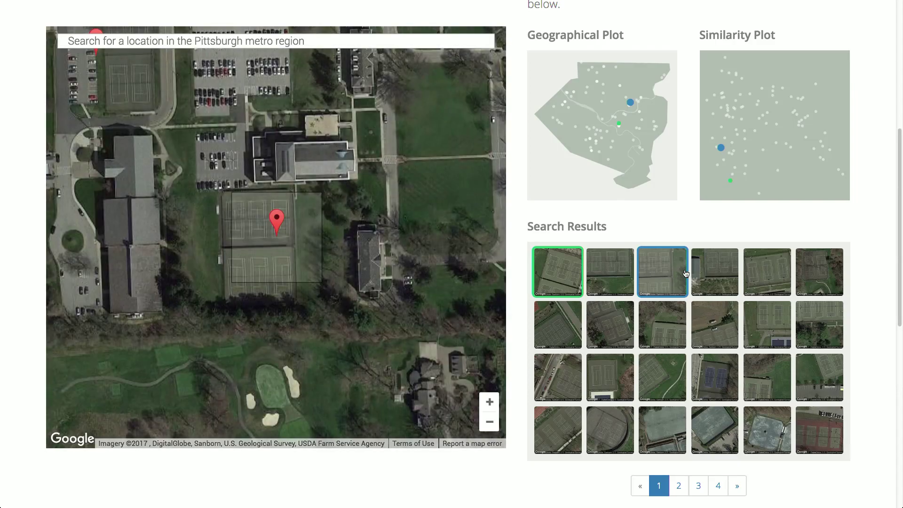
pyautogui.click(720, 274)
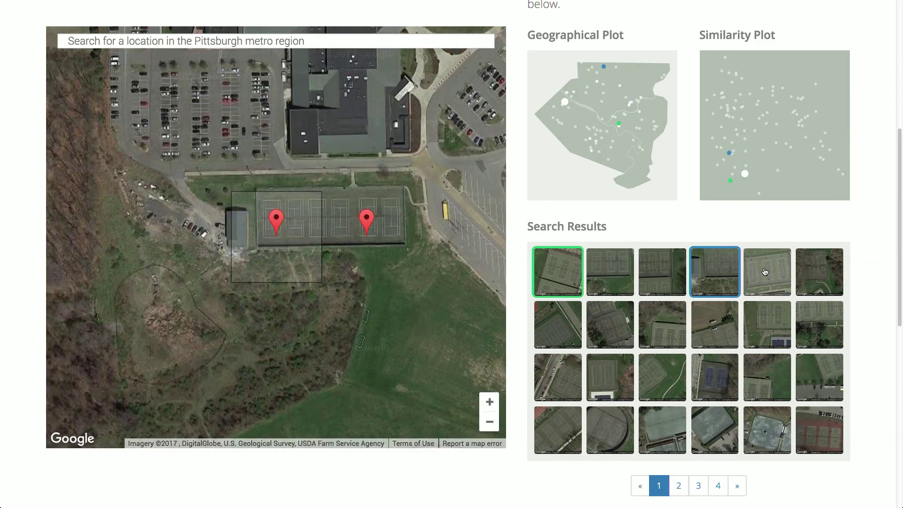
pyautogui.click(763, 274)
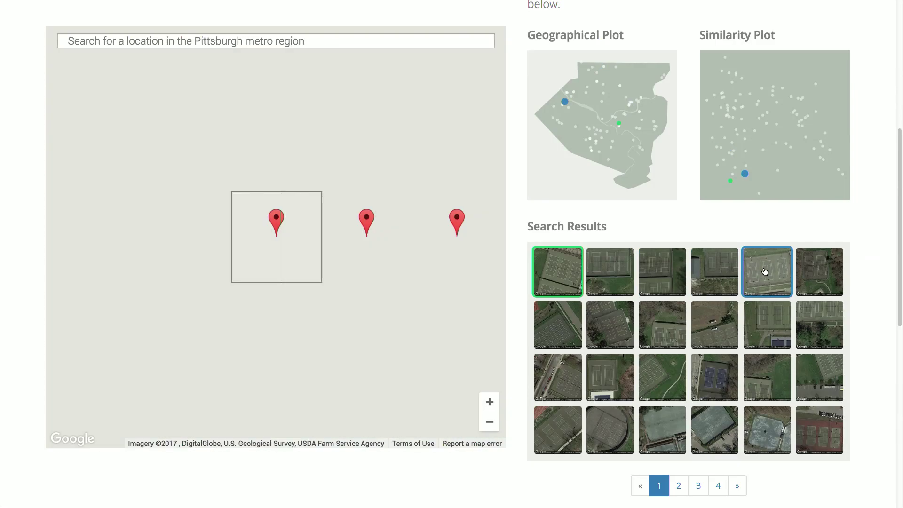
pyautogui.click(565, 278)
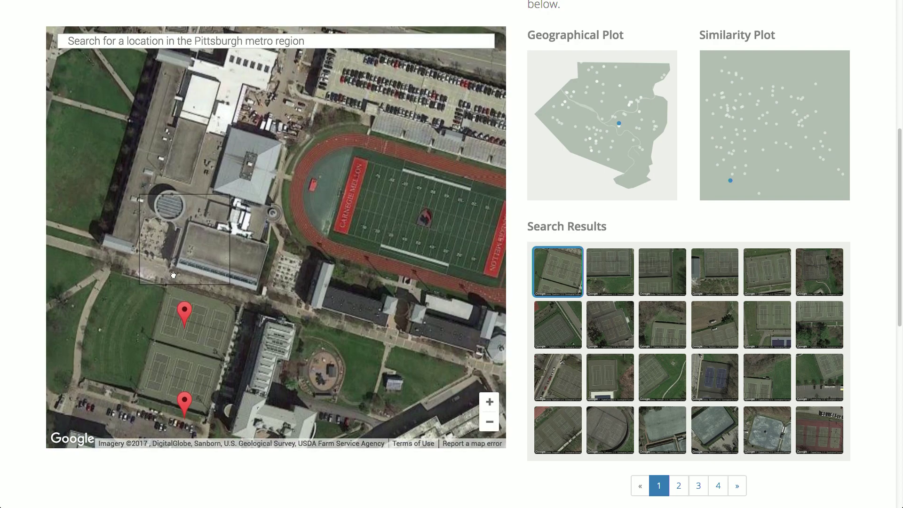
pyautogui.moveTo(264, 275); pyautogui.dragTo(141, 273)
pyautogui.moveTo(233, 272); pyautogui.dragTo(217, 295)
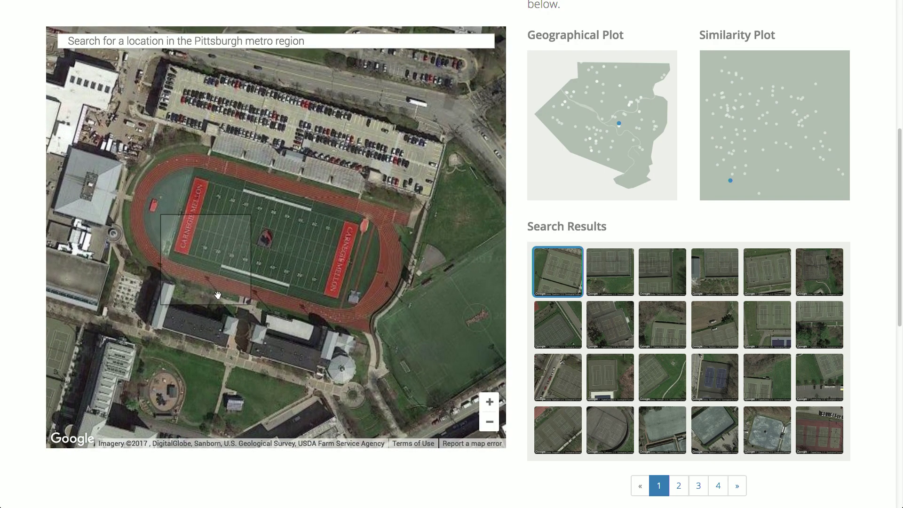
# - Search on the Carnegie Mellon football field and view its second to fifth matches, including North Hills
pyautogui.click(269, 250)
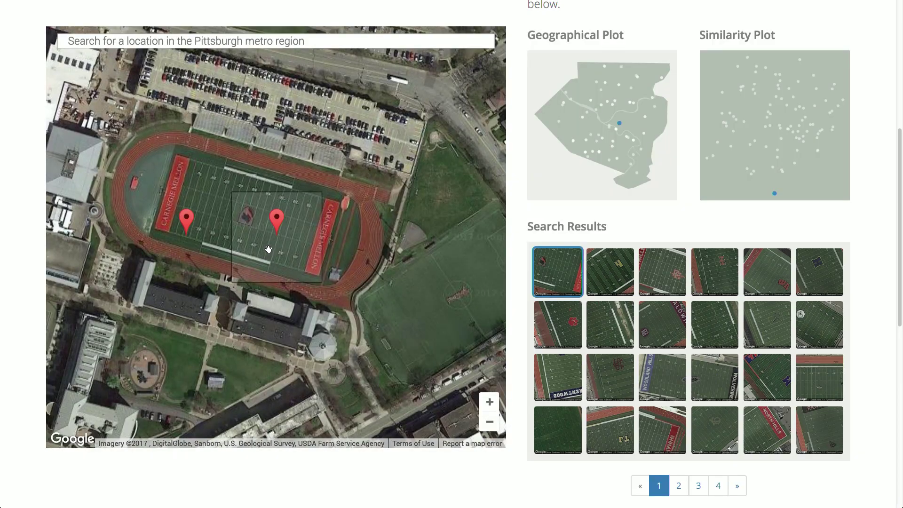
pyautogui.click(617, 271)
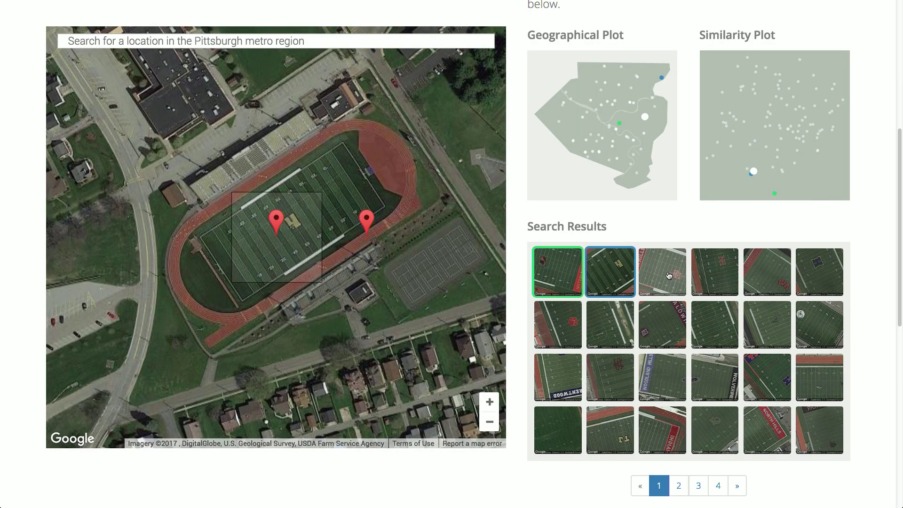
pyautogui.click(677, 274)
pyautogui.click(726, 275)
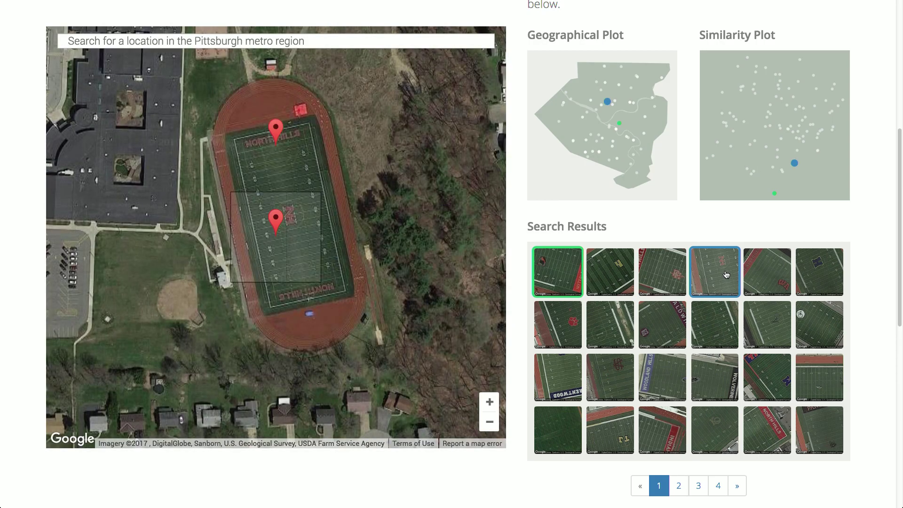
pyautogui.click(748, 275)
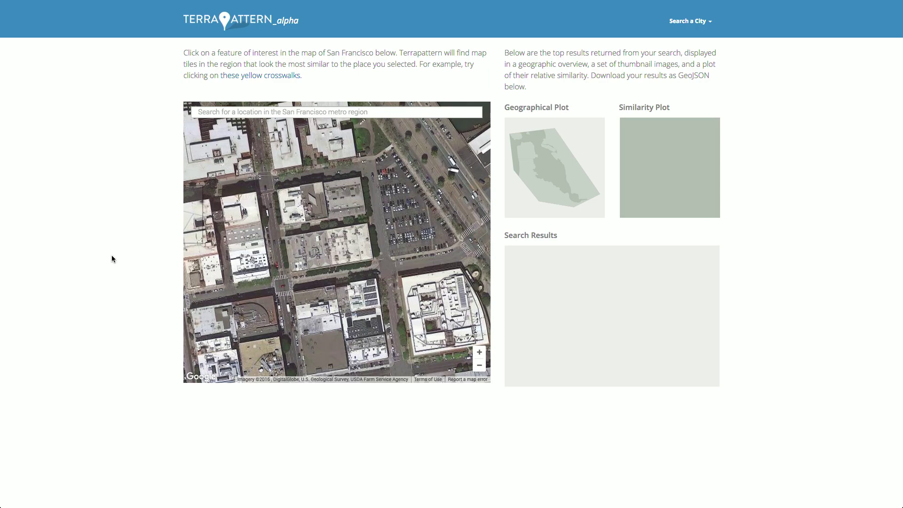
# - Navigate the San Francisco map to the curved Aquatic Park breakwater
pyautogui.scroll(-3, 340, 215)
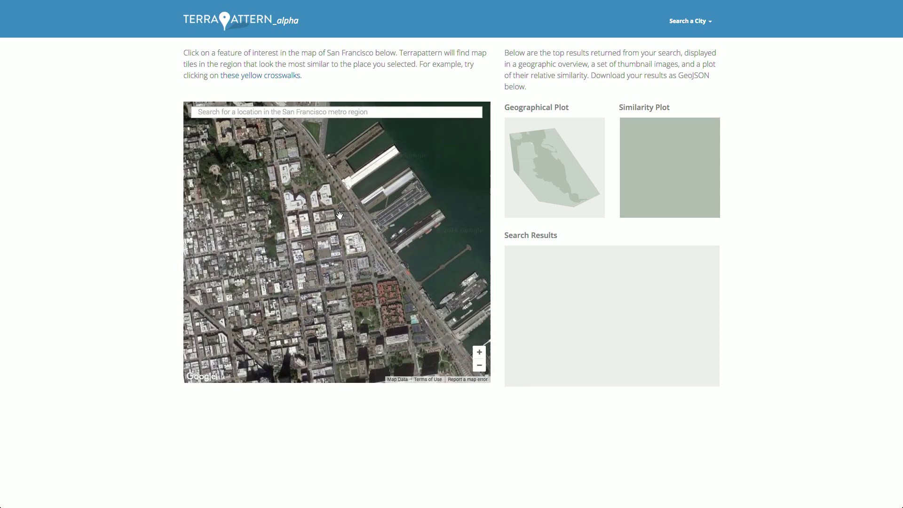
pyautogui.scroll(-1, 340, 215)
pyautogui.moveTo(340, 215); pyautogui.dragTo(416, 273)
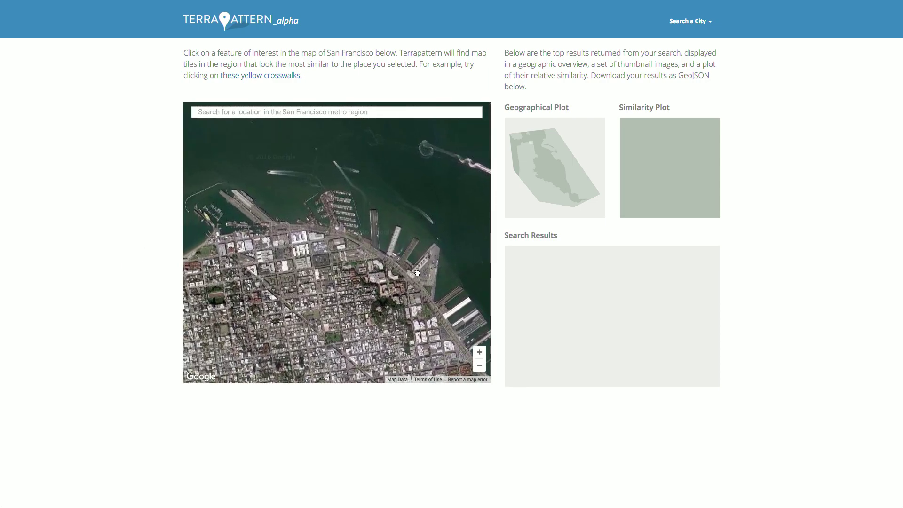
pyautogui.scroll(-2, 417, 273)
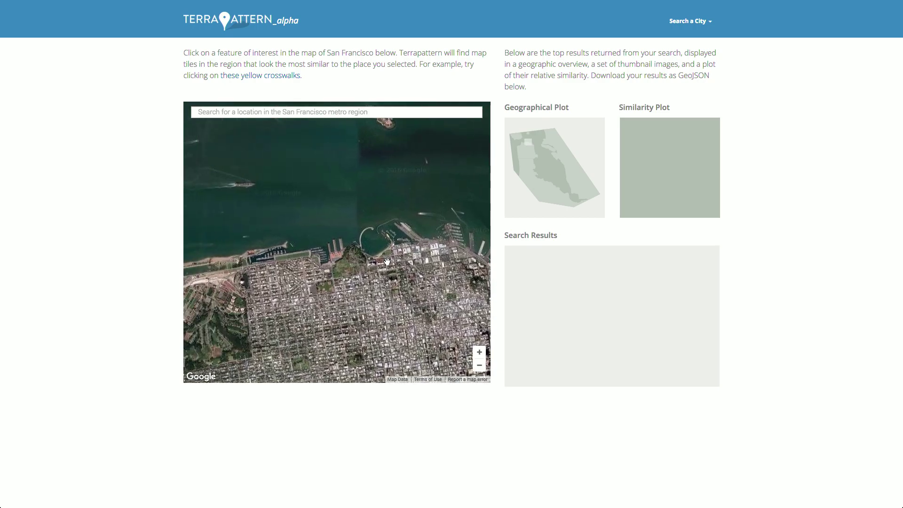
pyautogui.scroll(1, 355, 241)
pyautogui.scroll(1, 346, 219)
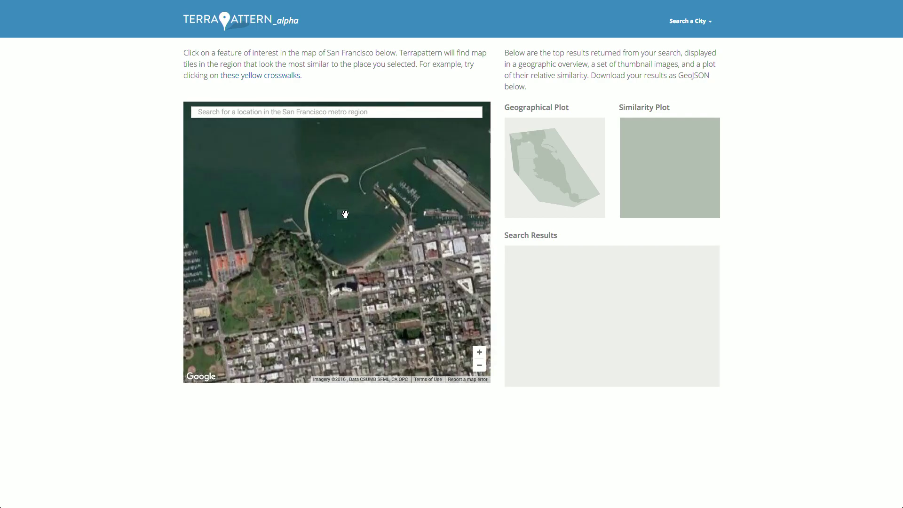
pyautogui.moveTo(349, 215); pyautogui.dragTo(359, 254)
# - Search for tiles like the breakwater's curved head, then the water tile at its end
pyautogui.scroll(1, 359, 254)
pyautogui.scroll(1, 370, 254)
pyautogui.click(371, 268)
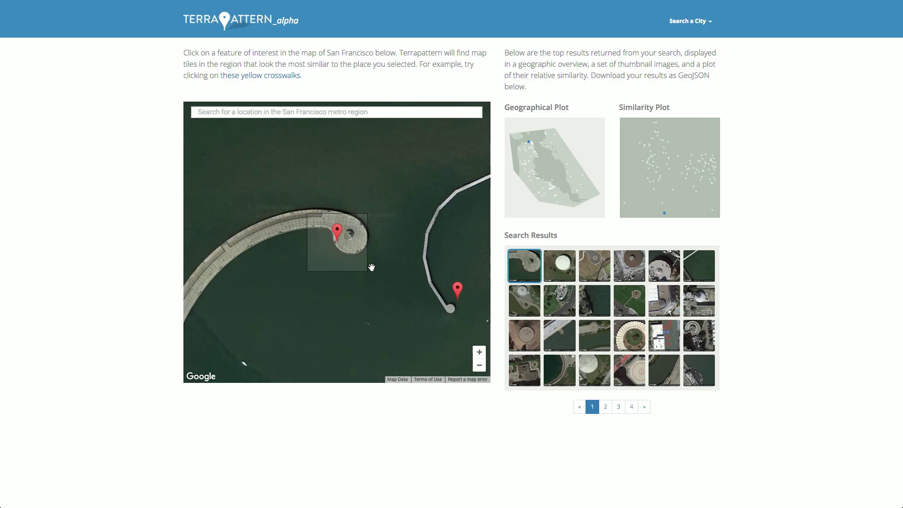
pyautogui.click(444, 296)
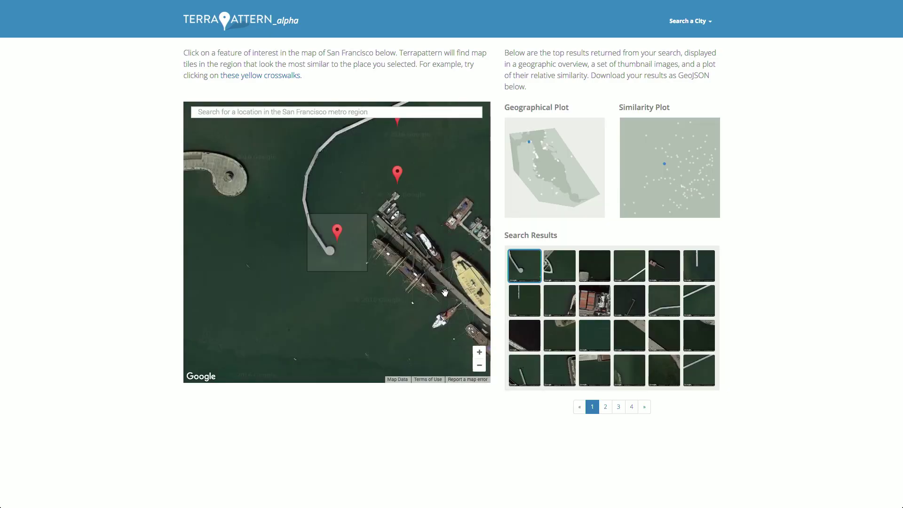
# - Search for tiles like the marina's docked boats near the yellow ship
pyautogui.moveTo(314, 241); pyautogui.dragTo(203, 218)
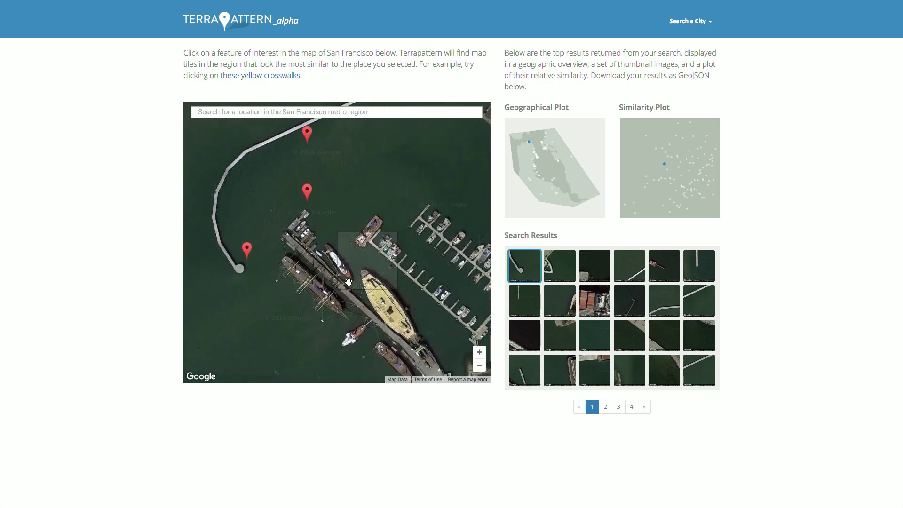
pyautogui.moveTo(357, 221); pyautogui.dragTo(217, 163)
pyautogui.moveTo(286, 173); pyautogui.dragTo(346, 183)
pyautogui.click(345, 182)
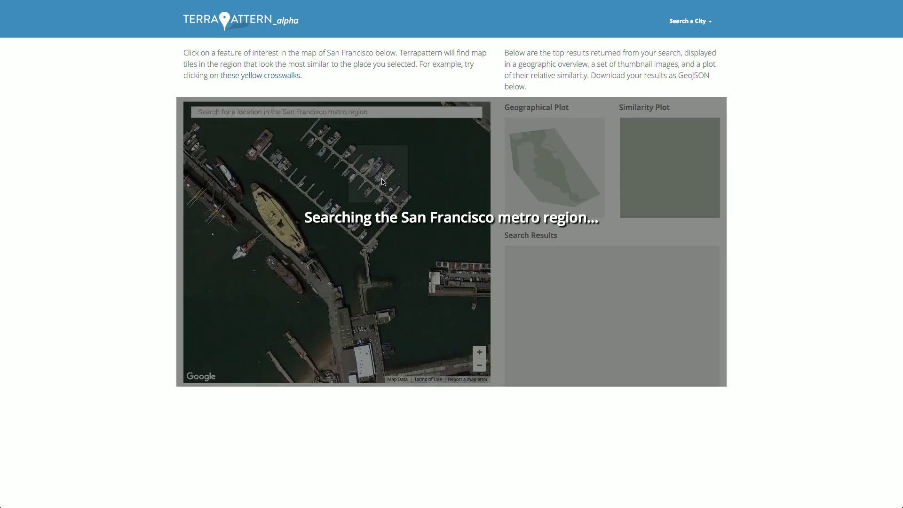
# - Zoom out to show the matching marina pins across northern San Francisco
pyautogui.scroll(-3, 395, 244)
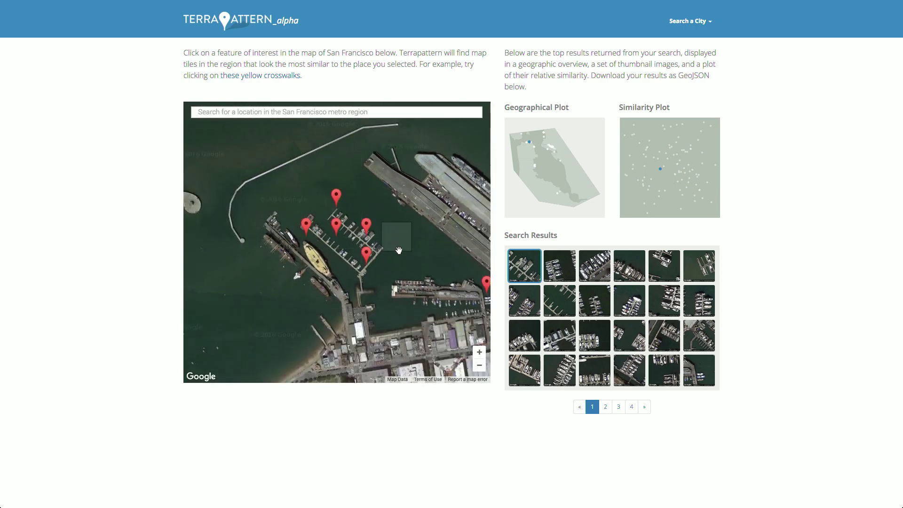
pyautogui.scroll(-3, 405, 278)
pyautogui.moveTo(454, 379); pyautogui.dragTo(391, 255)
pyautogui.scroll(-3, 391, 255)
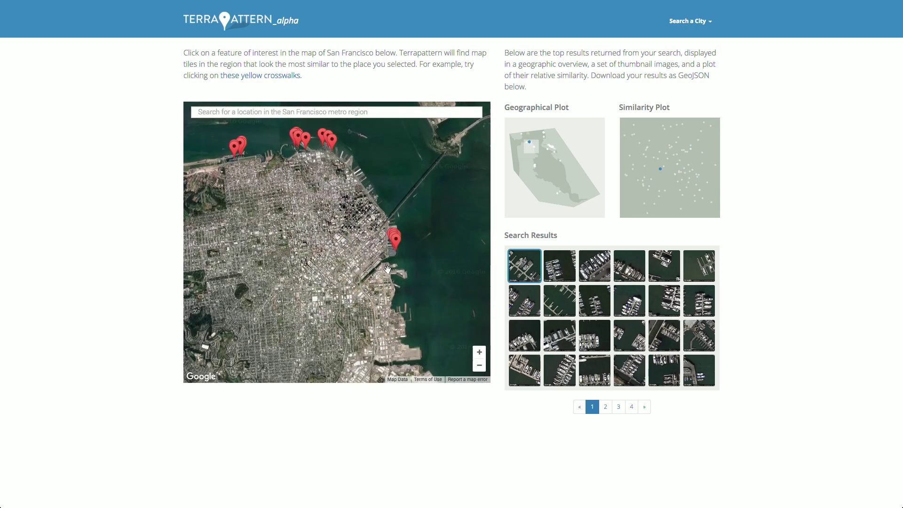
pyautogui.scroll(5, 343, 227)
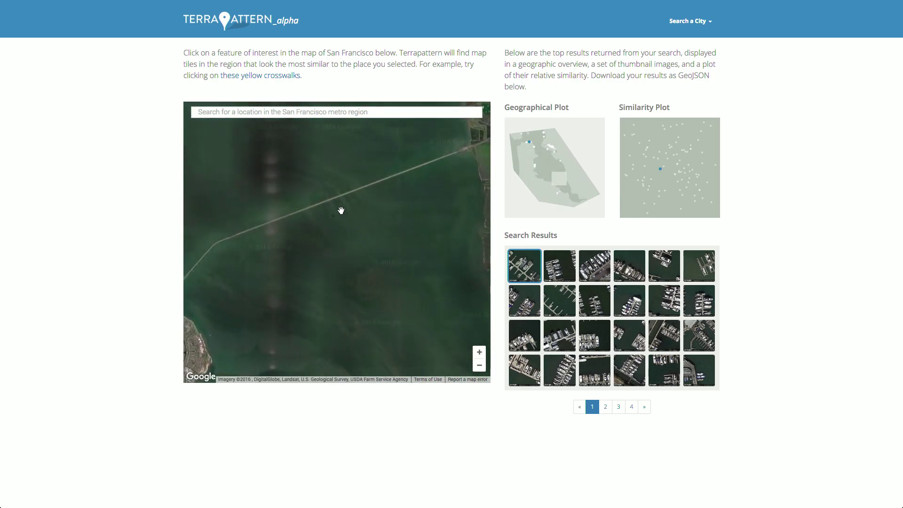
pyautogui.scroll(1, 353, 210)
pyautogui.scroll(-1, 325, 264)
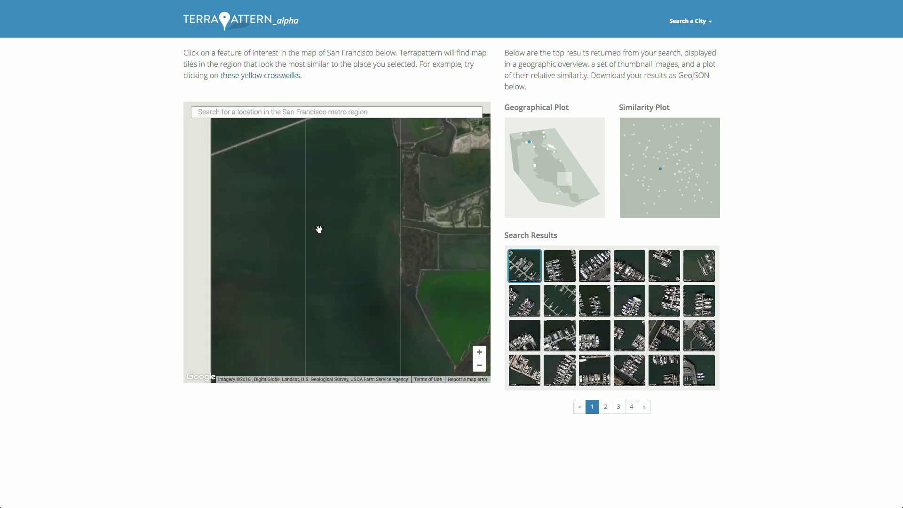
# - Pan to the South Bay salt ponds and centre the dark-outlined pond
pyautogui.moveTo(366, 242); pyautogui.dragTo(261, 191)
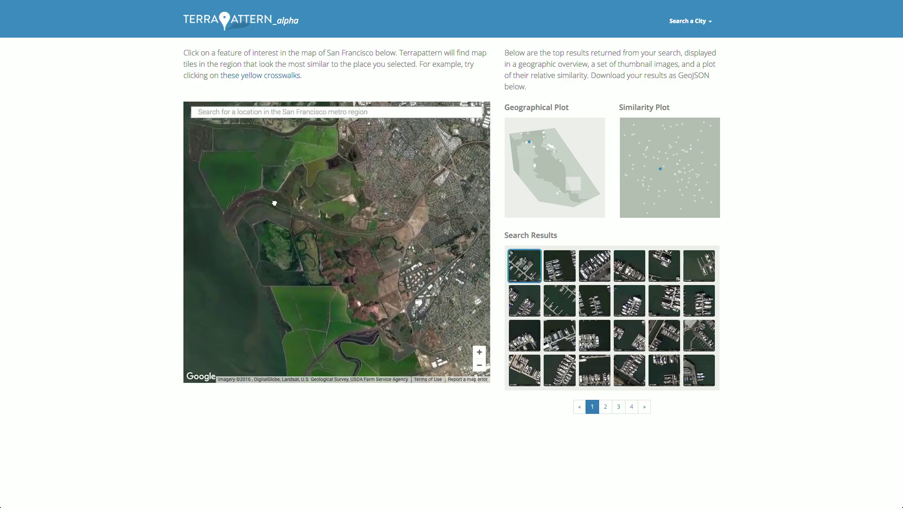
pyautogui.scroll(1, 295, 223)
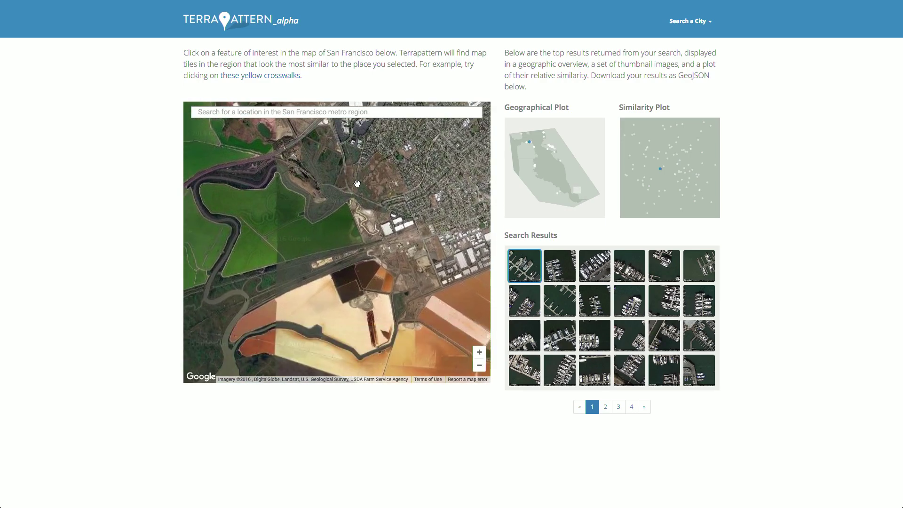
pyautogui.moveTo(327, 209); pyautogui.dragTo(301, 178)
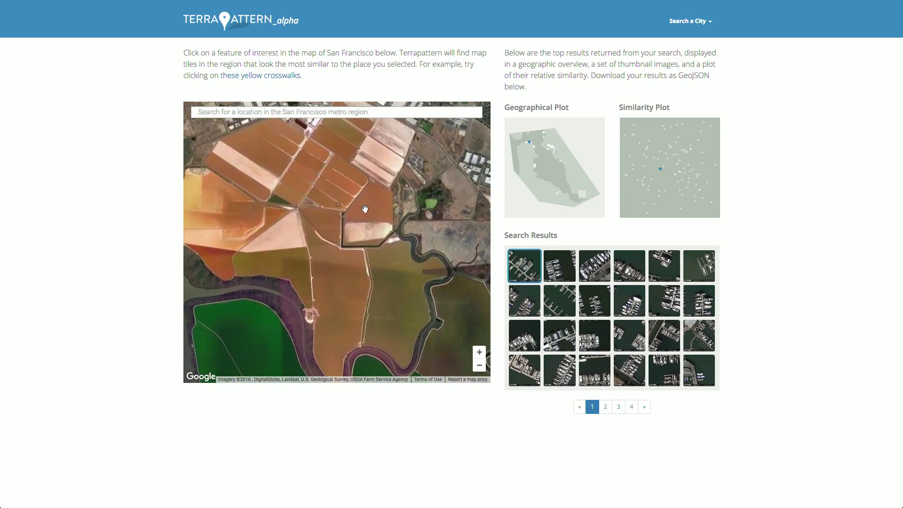
pyautogui.moveTo(377, 245); pyautogui.dragTo(361, 198)
pyautogui.moveTo(414, 282); pyautogui.dragTo(377, 226)
pyautogui.moveTo(433, 339); pyautogui.dragTo(406, 300)
pyautogui.scroll(2, 390, 283)
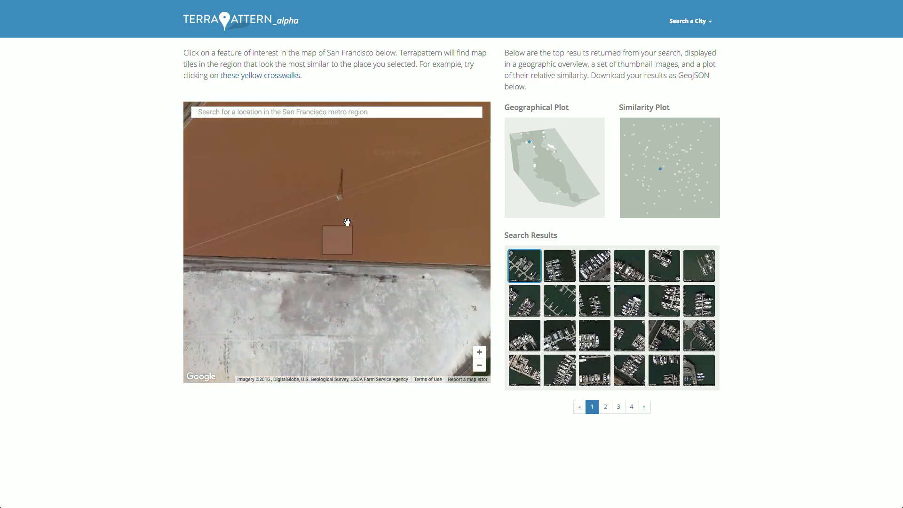
# - Search on the pylon standing in the salt pond and view its second to fifth matches
pyautogui.click(346, 194)
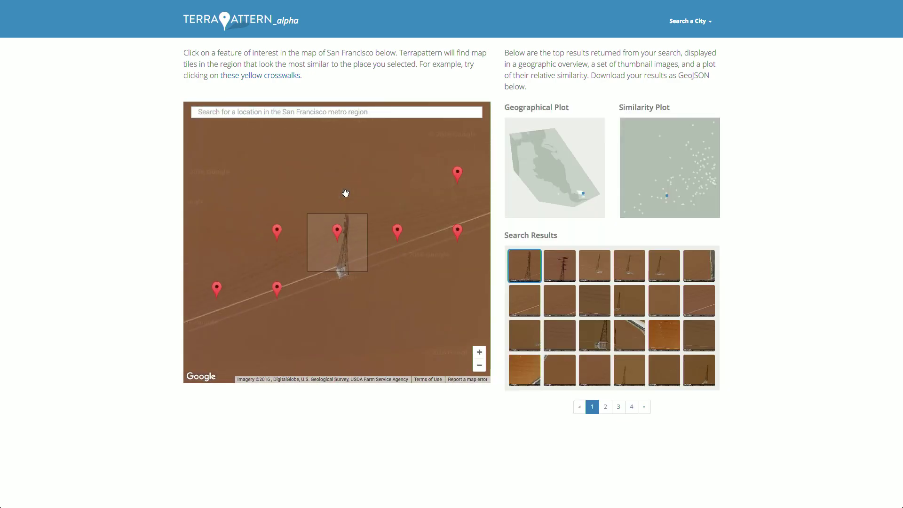
pyautogui.click(560, 274)
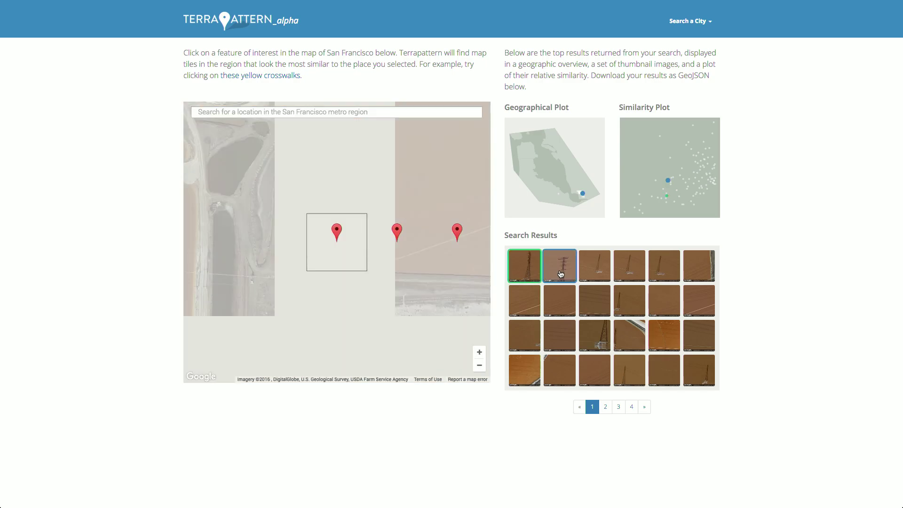
pyautogui.click(593, 274)
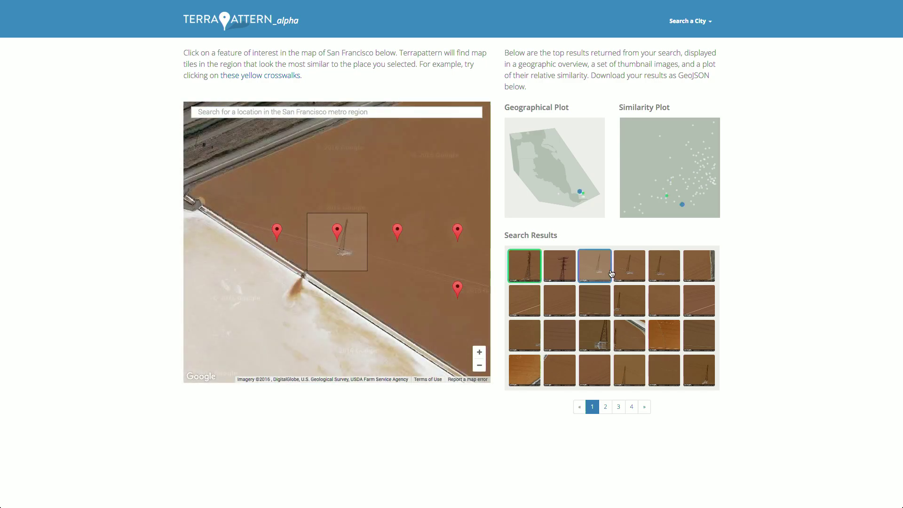
pyautogui.click(632, 271)
pyautogui.click(662, 268)
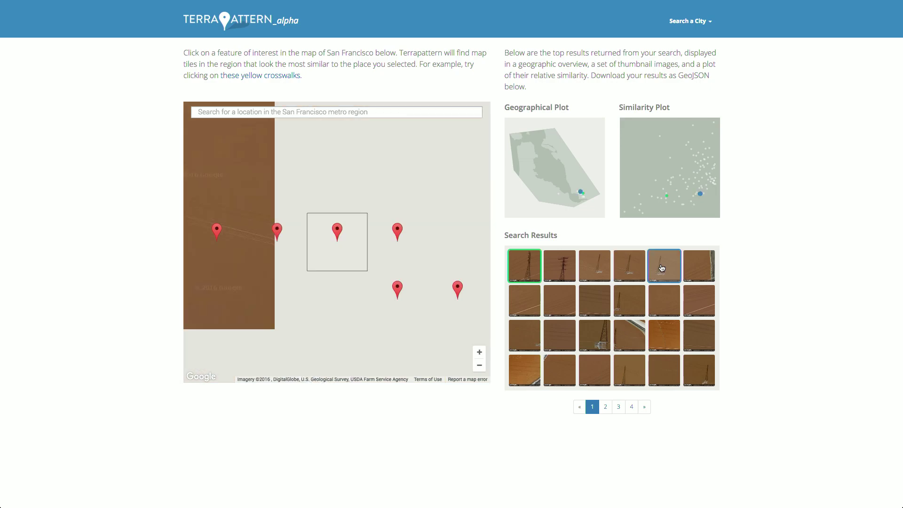